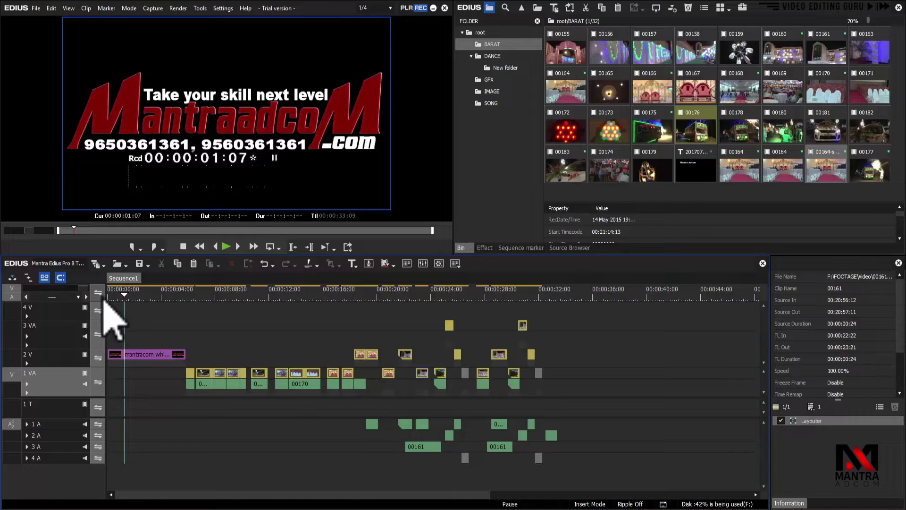
- Move the 00161 clip starting at 00:00:27:10 on track 1 VA so it starts at 00:00:22:22 on the same track
click(416, 293)
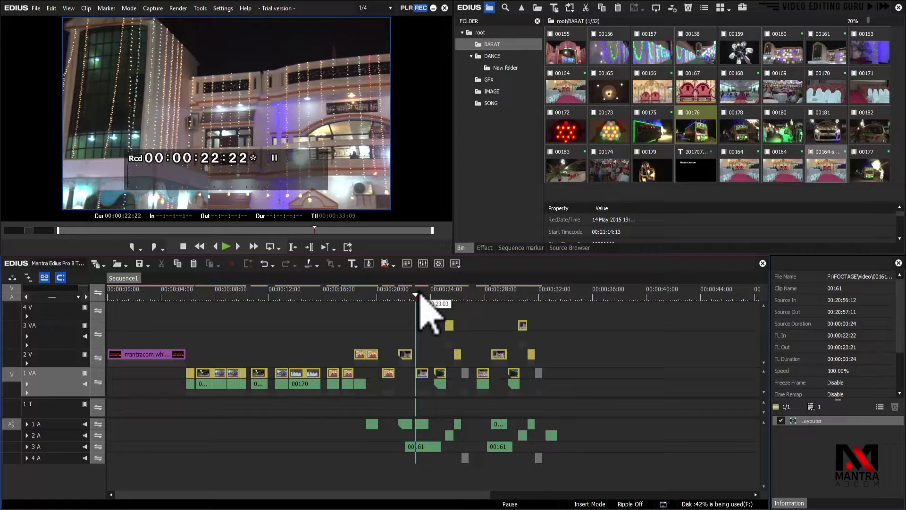
key(ctrl+0)
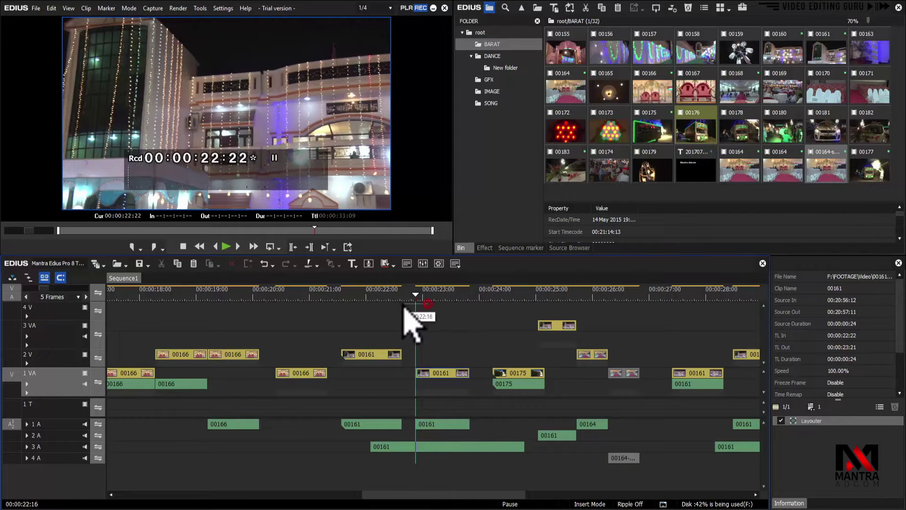
drag(467, 494, 481, 495)
click(647, 375)
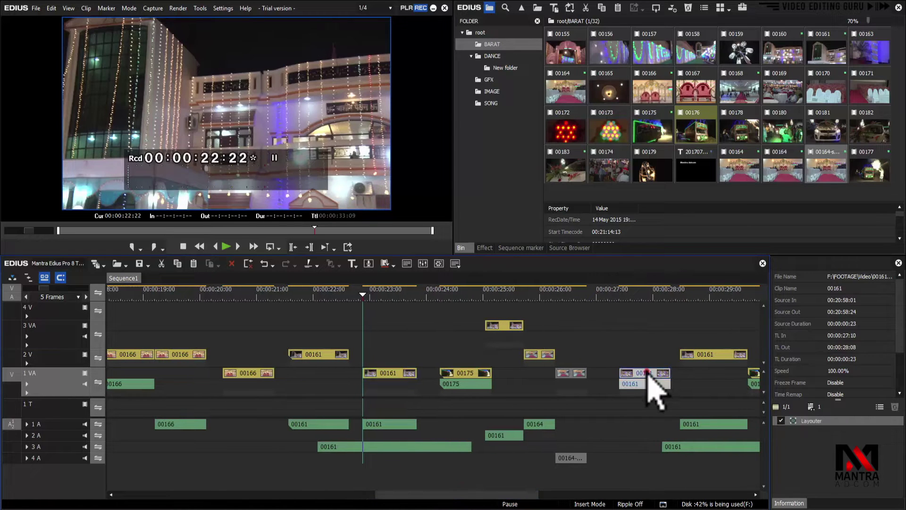
drag(647, 375, 394, 379)
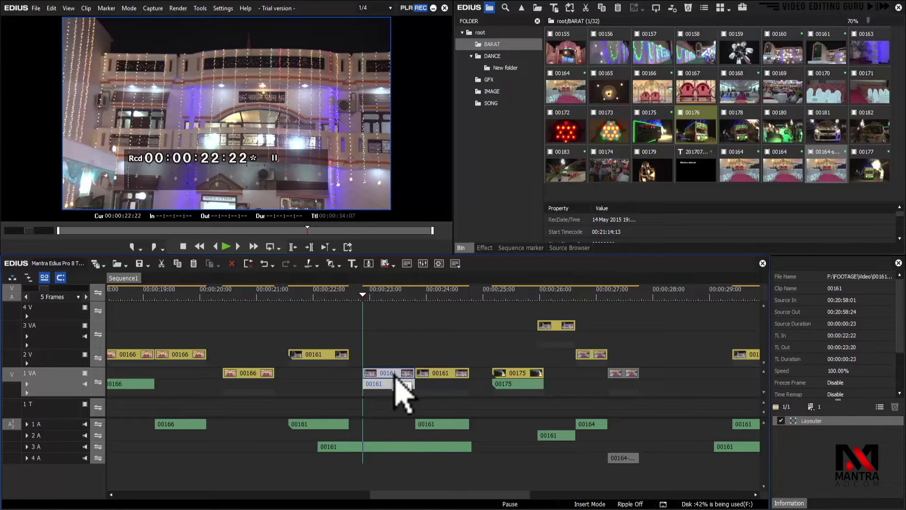
- Try moving the 00161 clip earlier along 1 VA and to 00:00:21:08 on 2 V, undoing the moves
drag(396, 378, 292, 377)
key(ctrl+z)
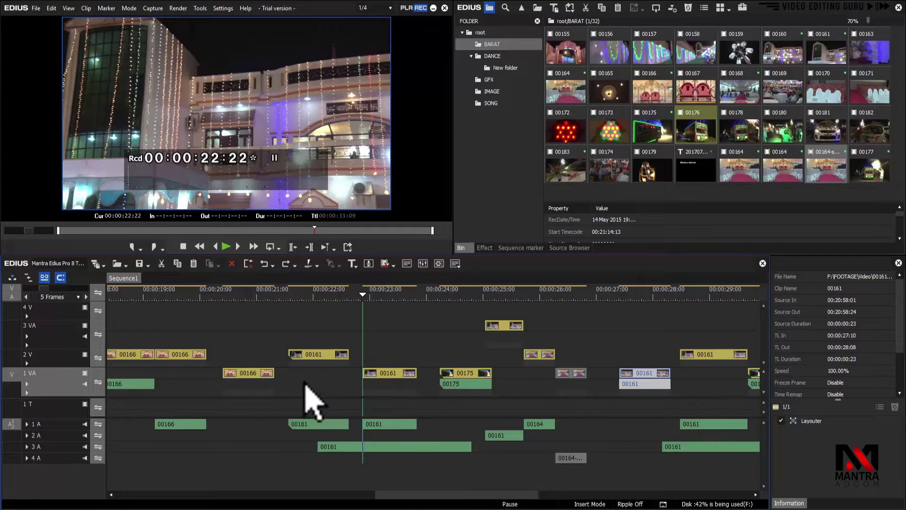
drag(667, 381, 309, 355)
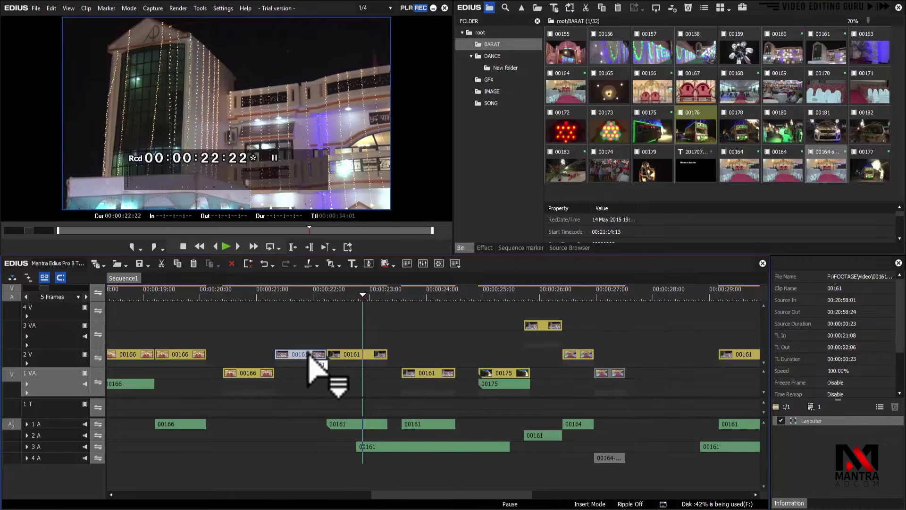
key(ctrl+z)
- Position the playhead at 00:00:21:08, insert the player's 00161 clip there on track 2 V, and undo the insertion
click(276, 291)
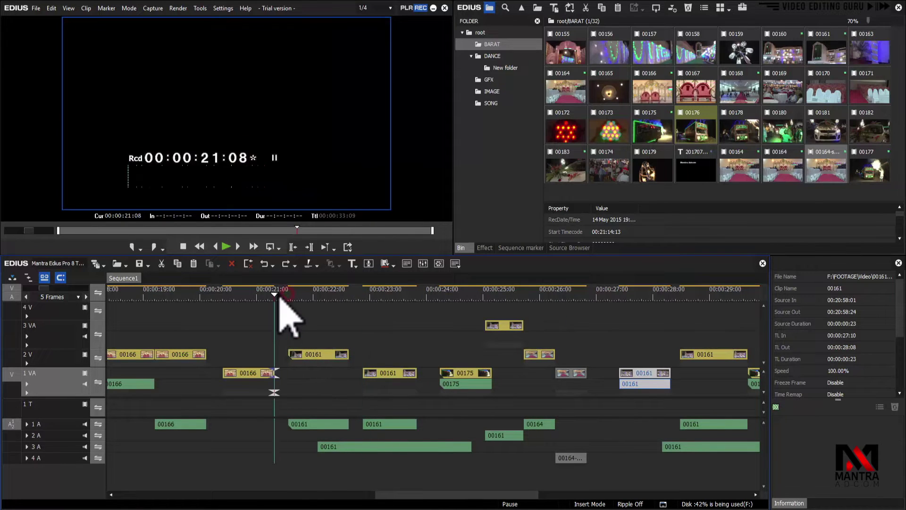
click(407, 9)
drag(307, 147, 279, 358)
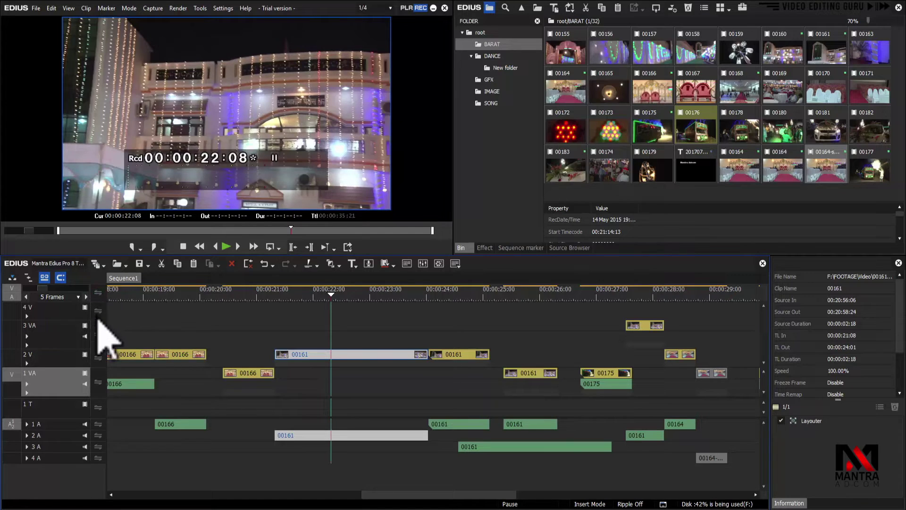
click(324, 354)
key(ctrl+z)
key(ctrl+z)
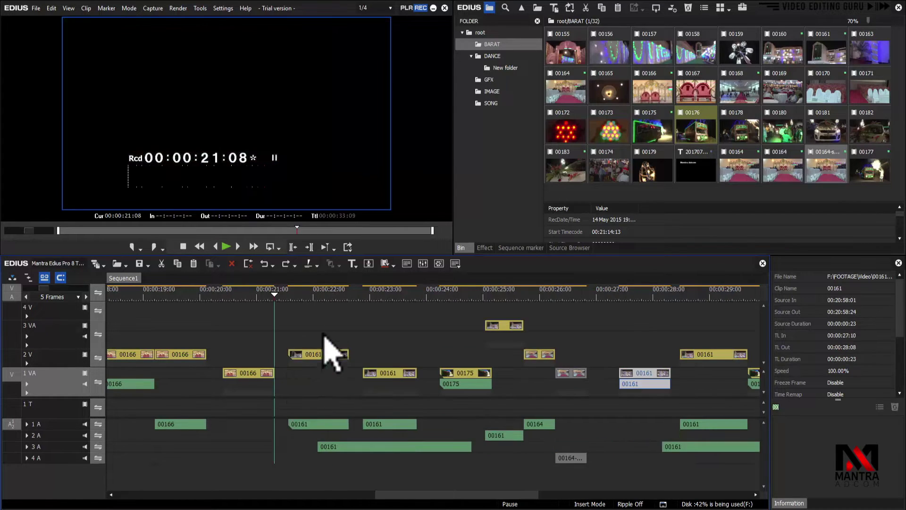
- Turn off sync lock for all tracks, try inserting the player's 00161 clip on 2 V near the playhead, and undo it
click(96, 293)
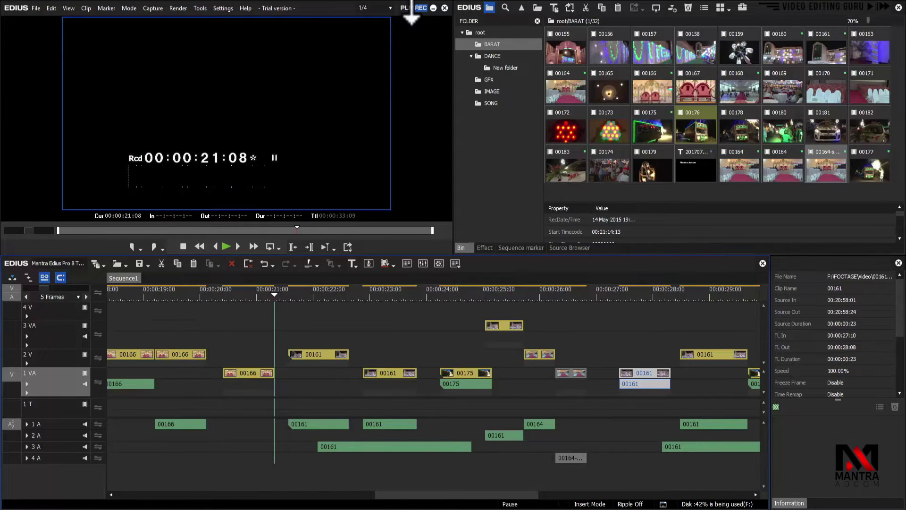
click(407, 8)
drag(293, 133, 281, 363)
key(ctrl+z)
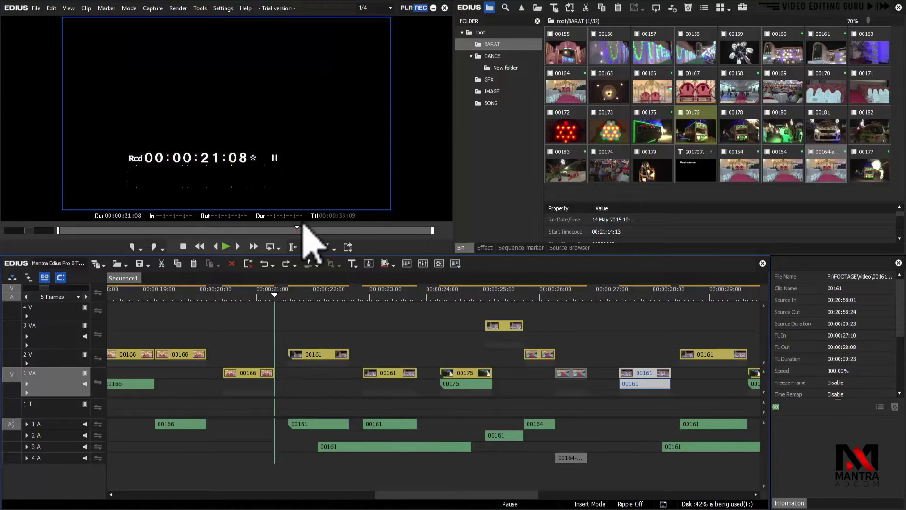
- Try inserting the player's 00161 clip on track 1 VA at 00:00:21:08 with sync lock off, and undo it
click(408, 8)
drag(355, 132, 280, 372)
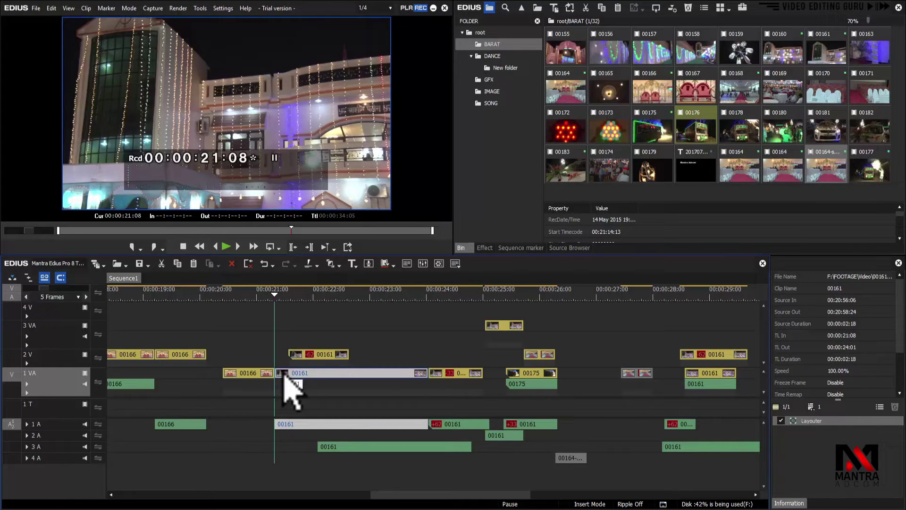
key(ctrl+z)
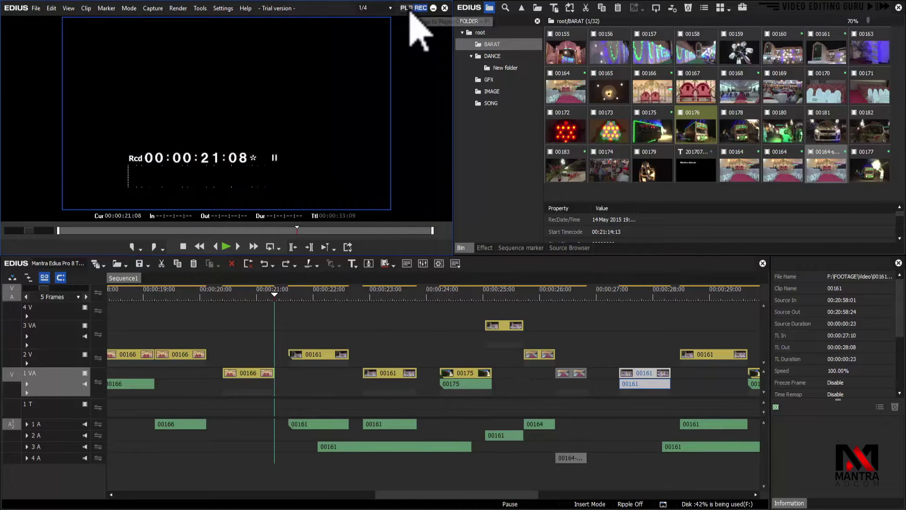
- Try inserting the player's 00161 clip on track 2 V at 00:00:21:13 with sync lock off, and undo it
click(408, 10)
drag(219, 156, 285, 357)
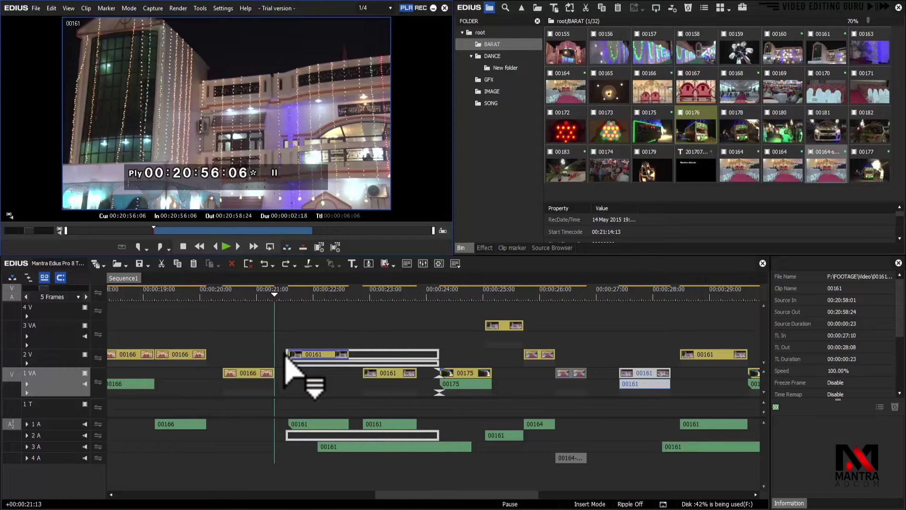
drag(285, 357, 285, 358)
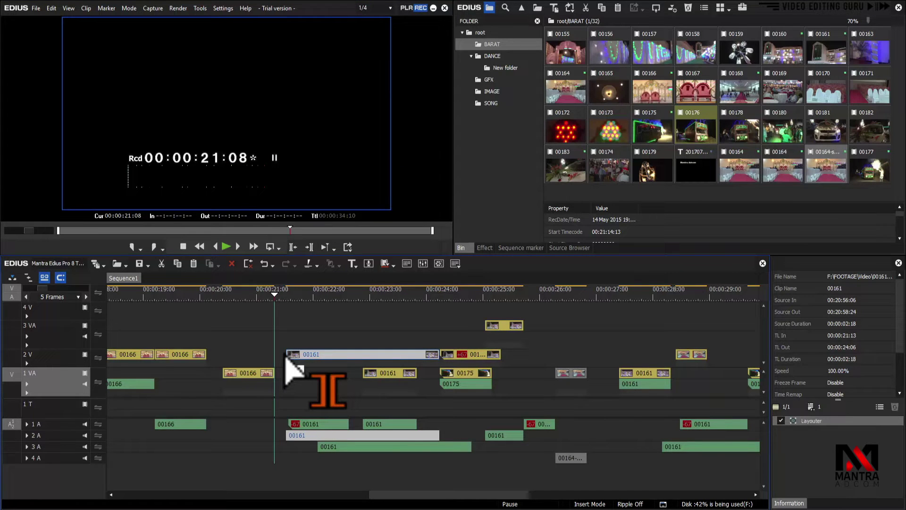
key(ctrl+z)
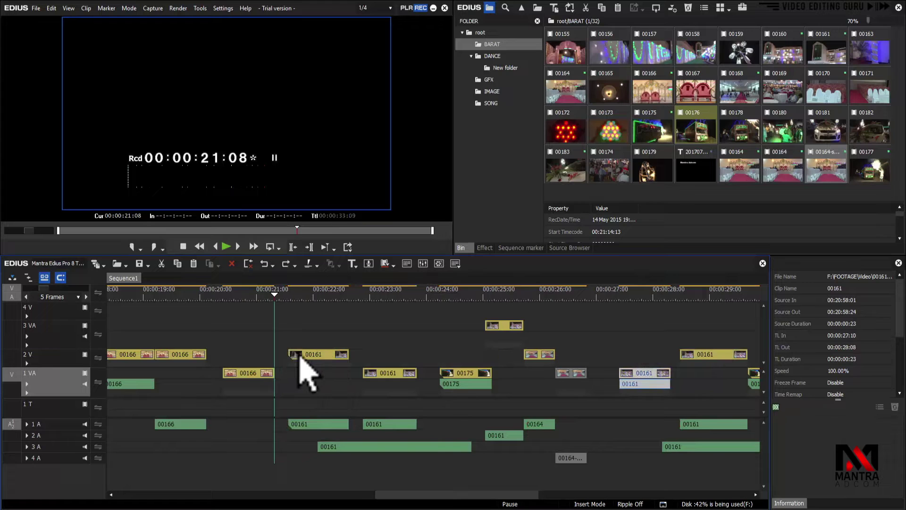
- Turn sync lock on for all tracks, insert the player's 00161 clip on 2 V at 00:00:21:08, and undo the insertion
click(98, 293)
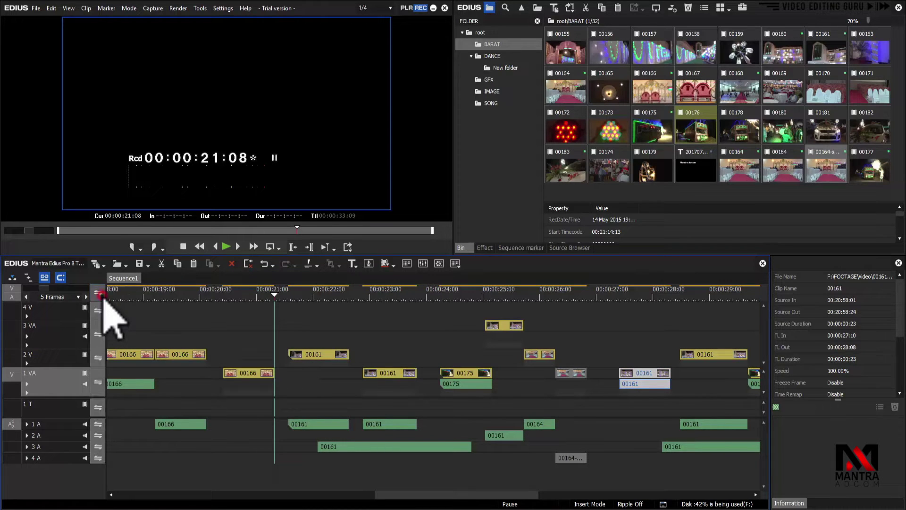
click(406, 8)
drag(304, 122, 283, 363)
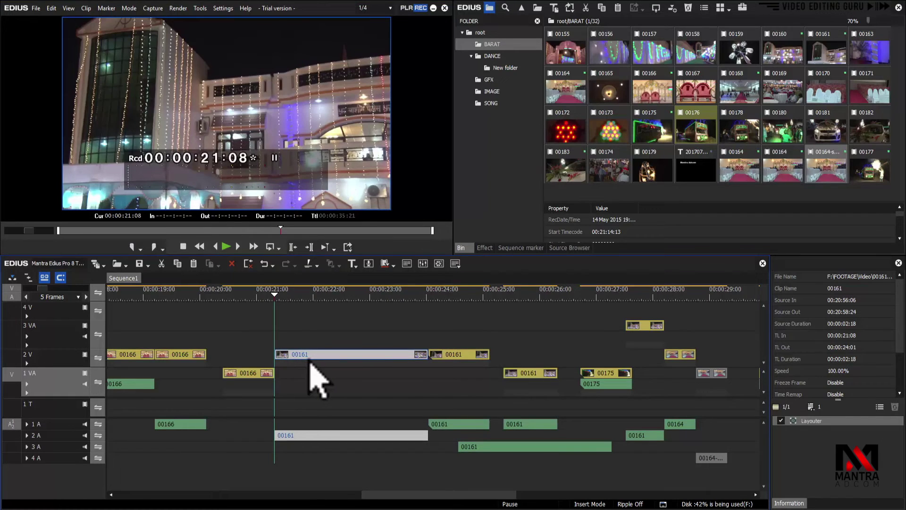
key(ctrl+z)
- Add the song 05 - Sab Tera from the SONG bin folder to a new audio track 5 A, starting at 00:00:16:07
click(410, 10)
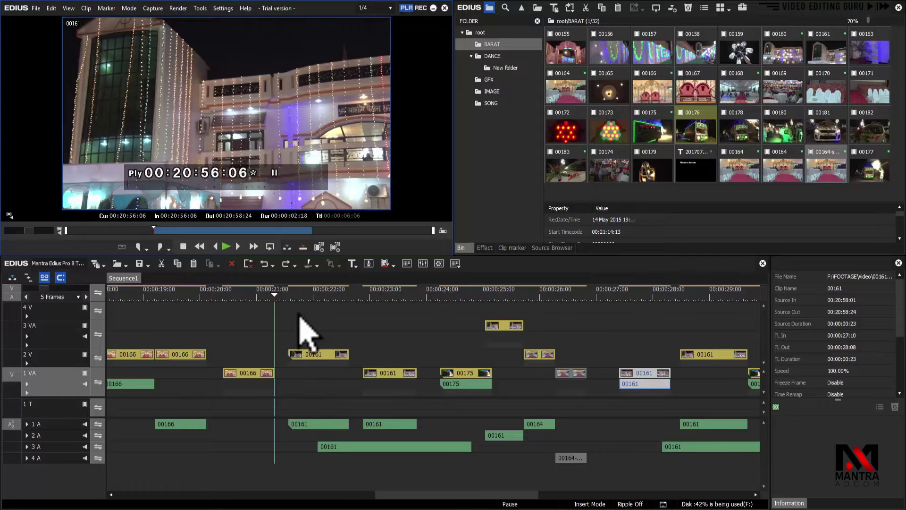
click(491, 104)
drag(573, 92, 236, 484)
click(236, 296)
drag(237, 305, 525, 322)
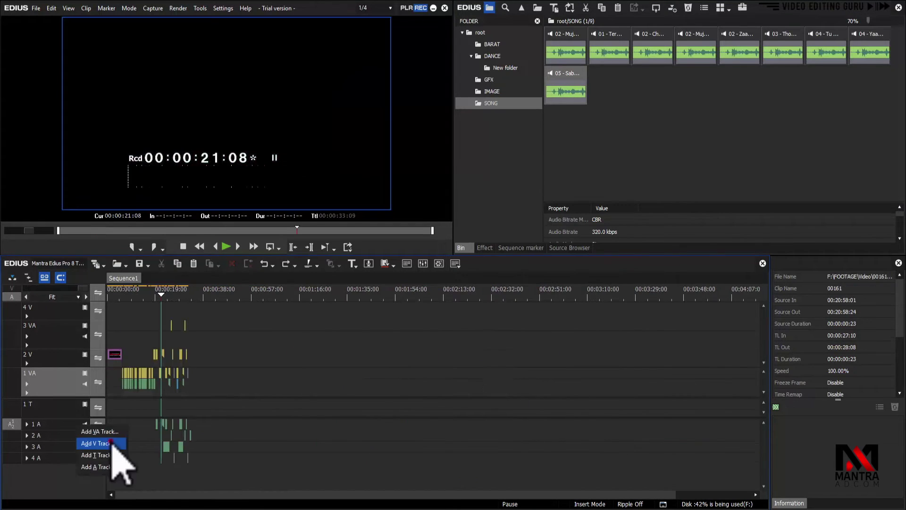
click(116, 449)
click(368, 397)
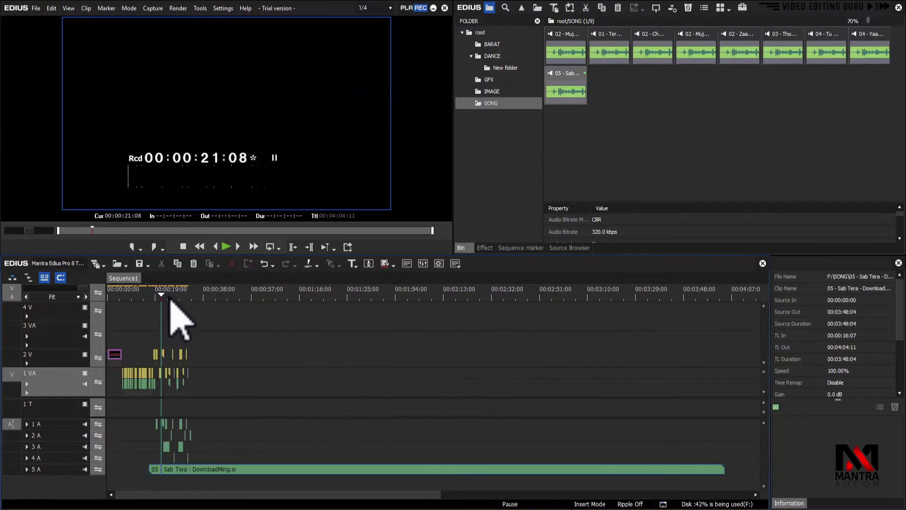
- Place the playhead at 00:00:17:14 and turn off sync lock for the song's track 5 A
scroll(162, 297, up, 10)
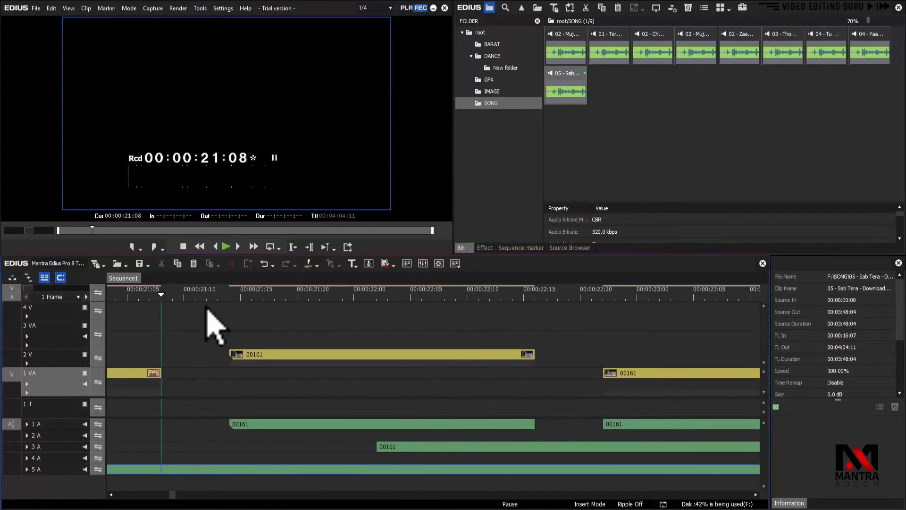
scroll(207, 308, down, 2)
drag(173, 299, 141, 300)
click(320, 468)
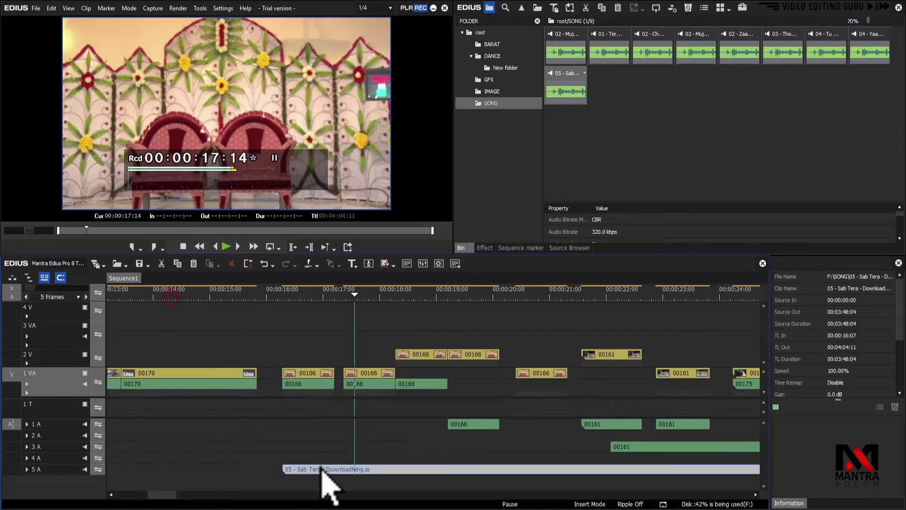
click(99, 469)
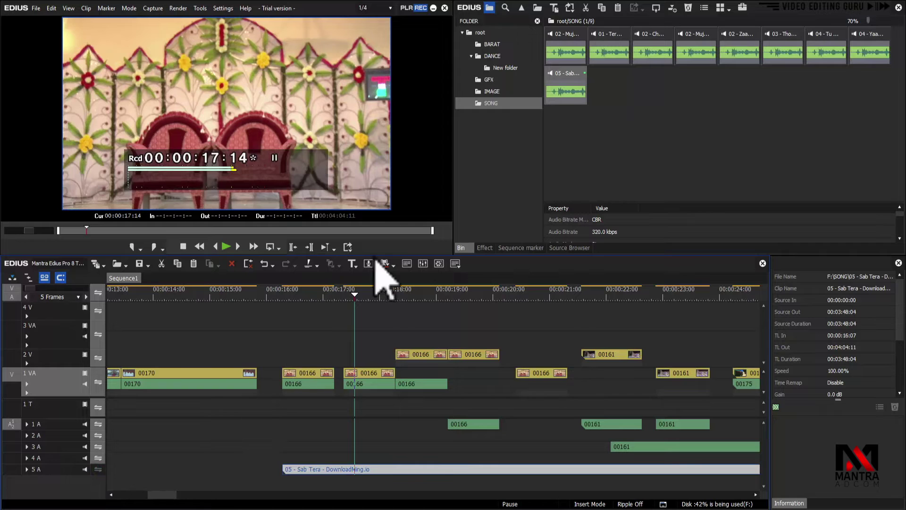
- Try inserting the player's 00161 clip on track 1 VA at 00:00:17:09, and undo the insertion
click(407, 8)
drag(356, 162, 346, 382)
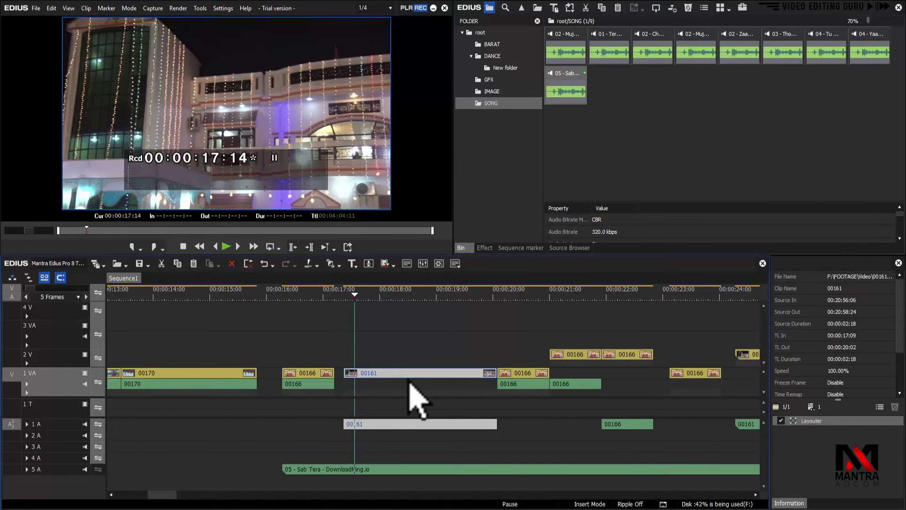
key(ctrl+z)
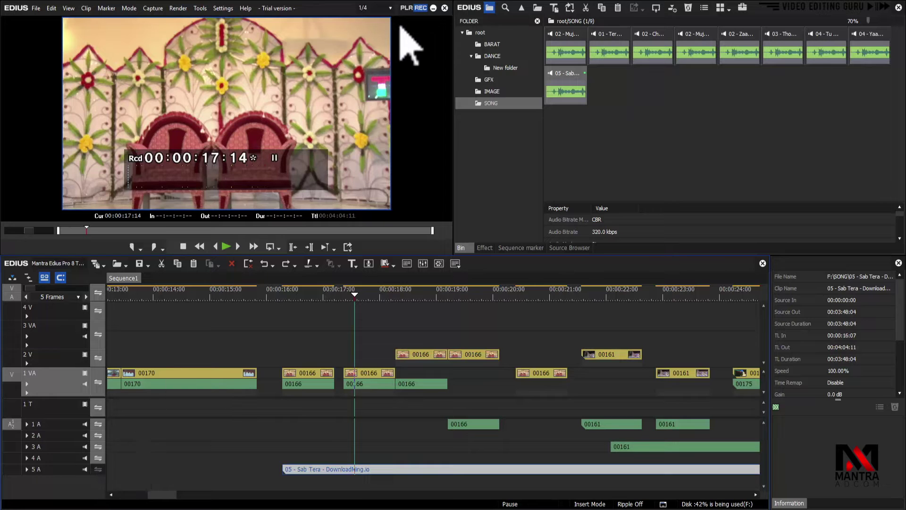
- Insert the player's 00161 clip on track 1 VA at 00:00:18:07 and turn sync lock back on for 5 A
click(407, 8)
drag(328, 103, 395, 373)
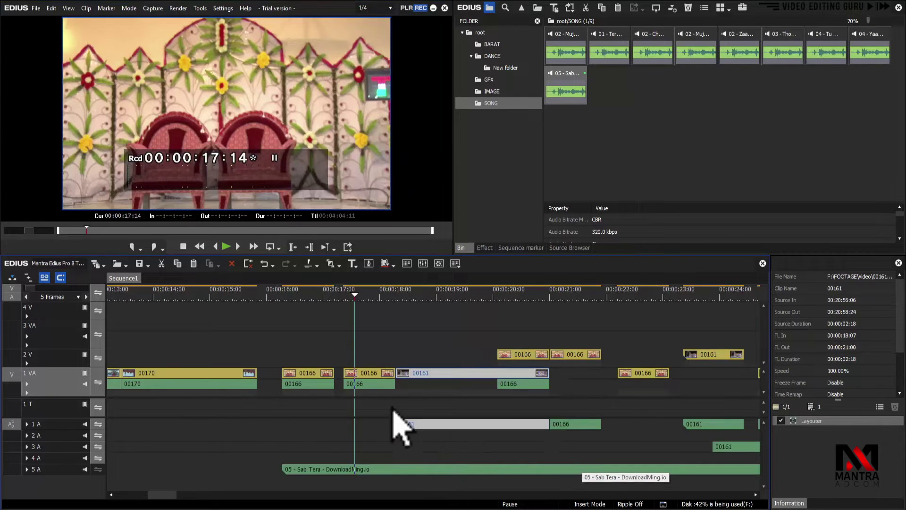
click(97, 470)
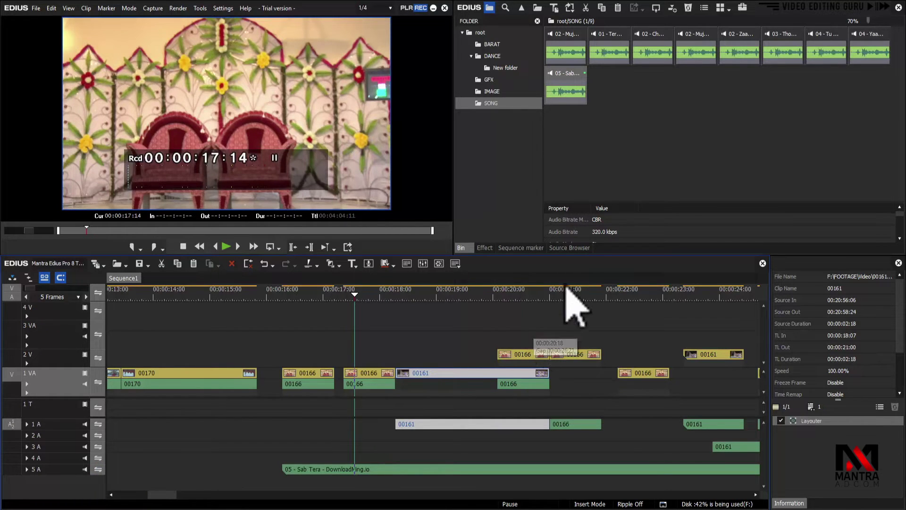
- Set the playhead at 00:00:19:08, within the inserted 00161 clip
click(454, 295)
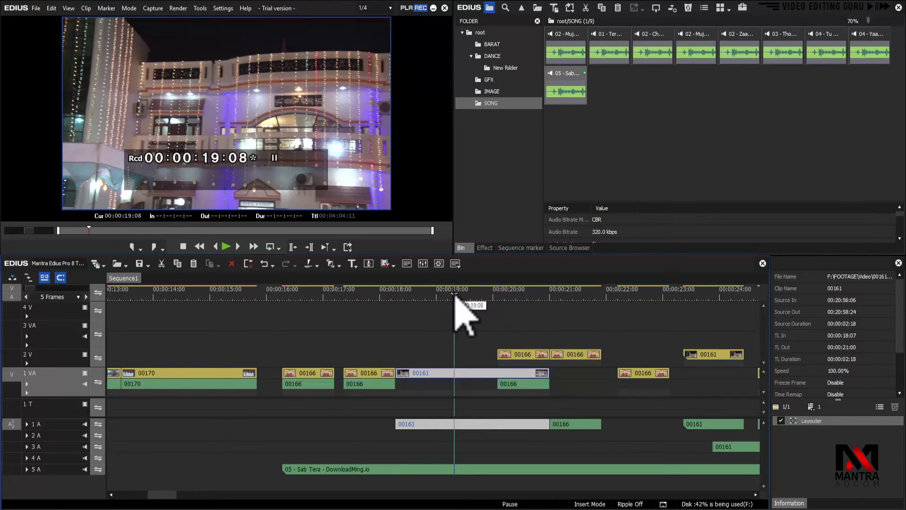
scroll(491, 324, down, 3)
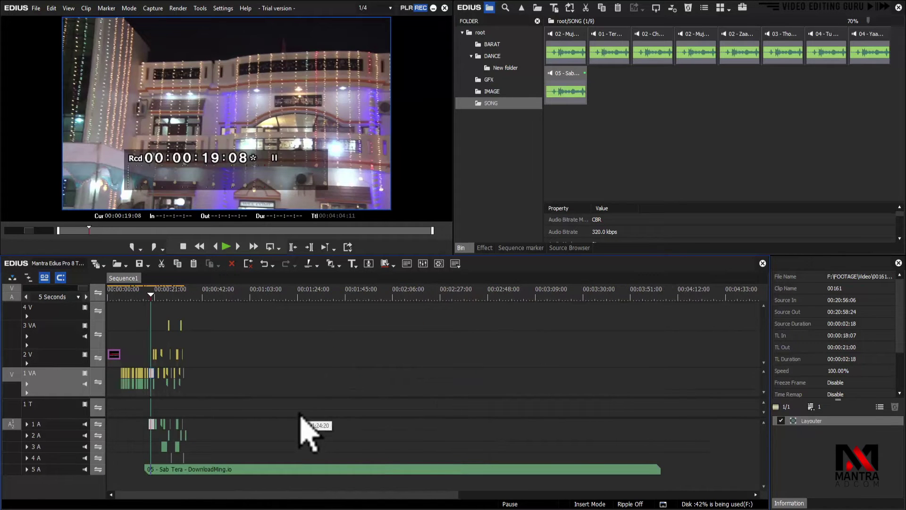
scroll(307, 429, up, 5)
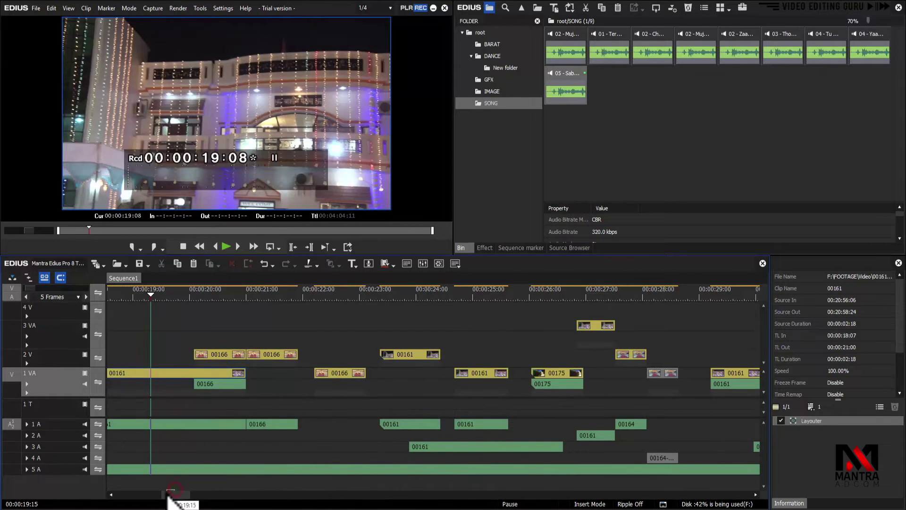
drag(176, 494, 168, 493)
- Move the 00161 clip at 00:00:24:17 on 1 VA to 00:00:18:07, undo it, and compare by redoing and undoing again
drag(608, 384, 269, 384)
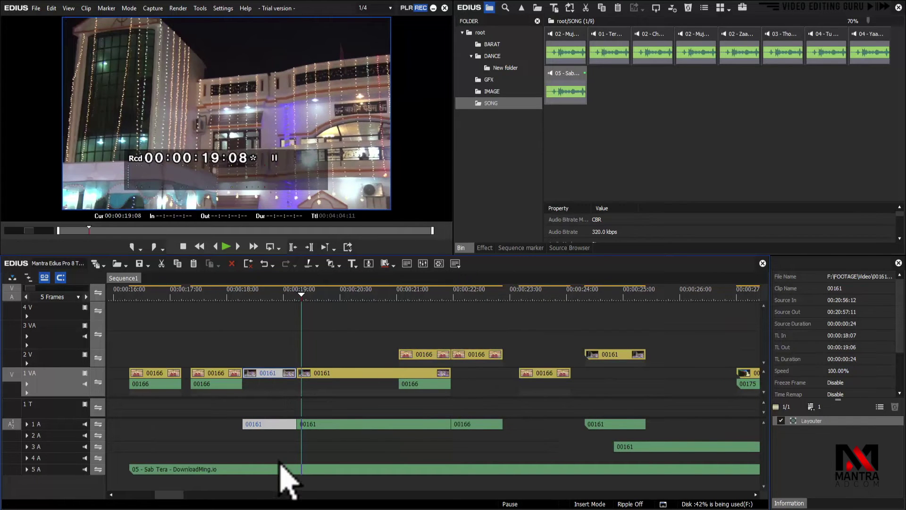
key(ctrl+z)
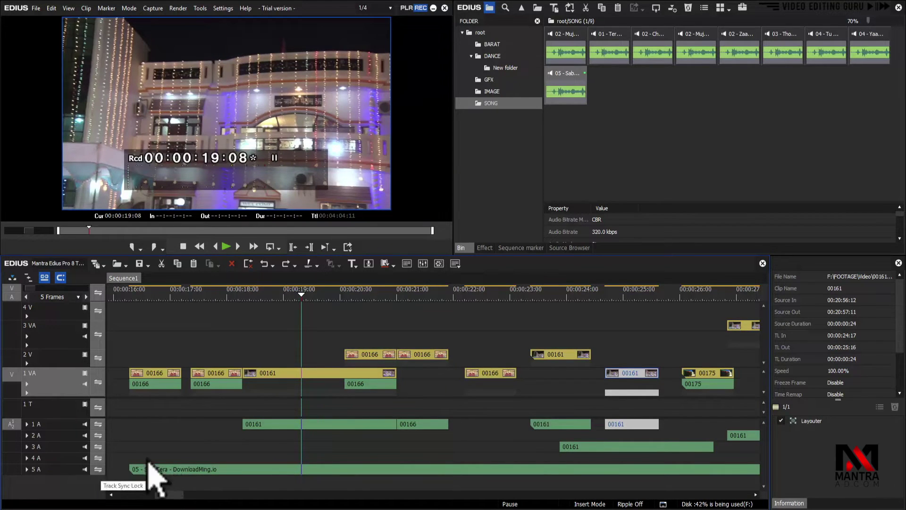
key(ctrl+y)
key(ctrl+z)
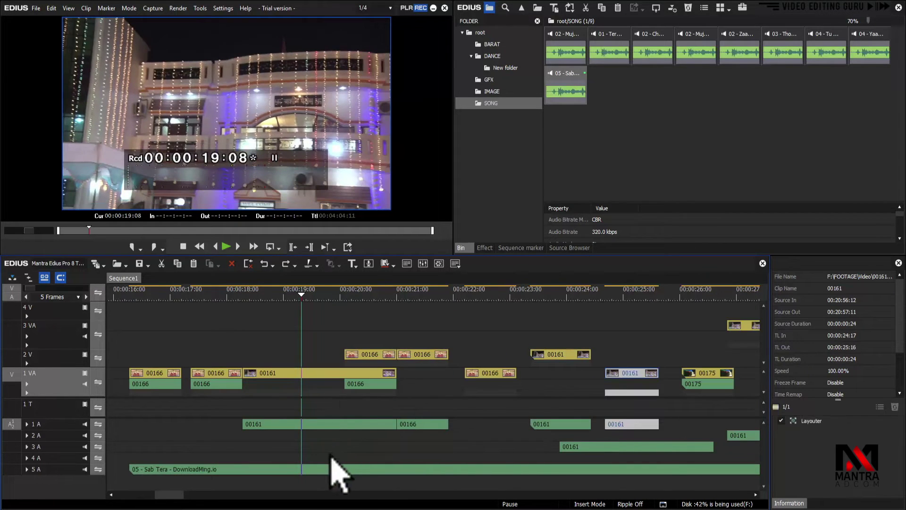
- Split the song on 5 A at 00:00:19:08 and move the 00161 clip from 00:00:24:17 to 00:00:18:07 on 1 VA
click(310, 469)
key(c)
click(313, 295)
drag(639, 373, 277, 375)
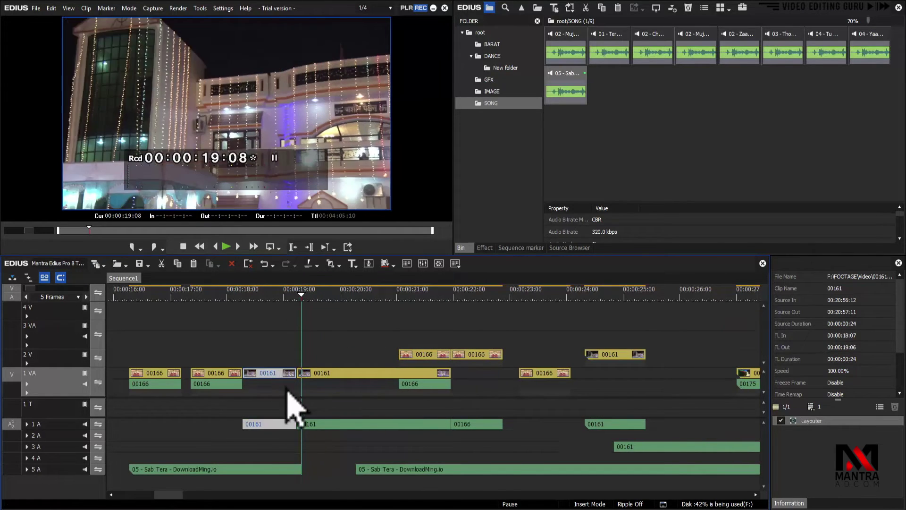
- Undo the last clip move, repeat it to 00:00:18:07 on 1 VA with sync lock off for 5 A, and undo it
key(ctrl+z)
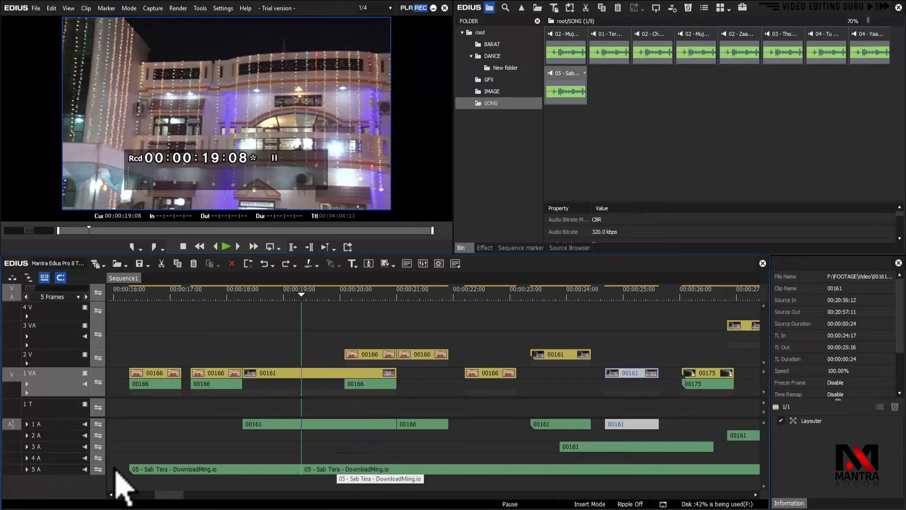
drag(651, 388, 288, 394)
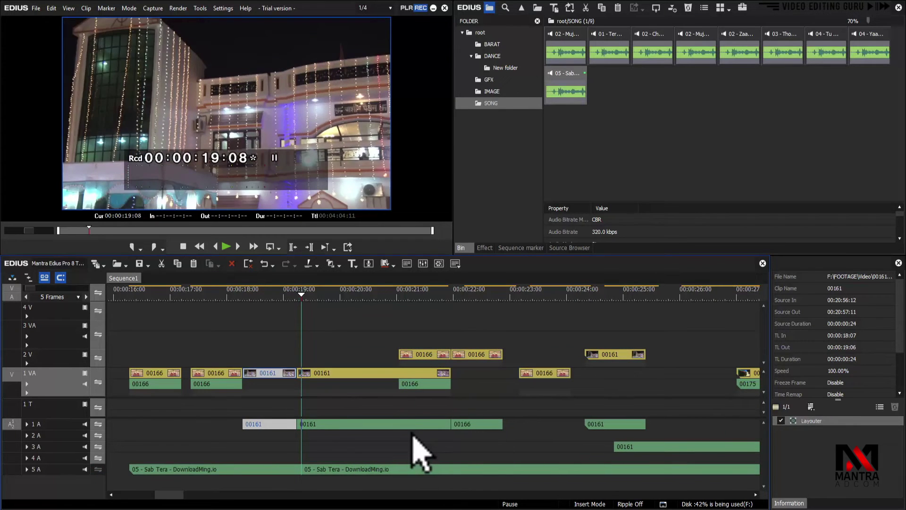
key(ctrl+z)
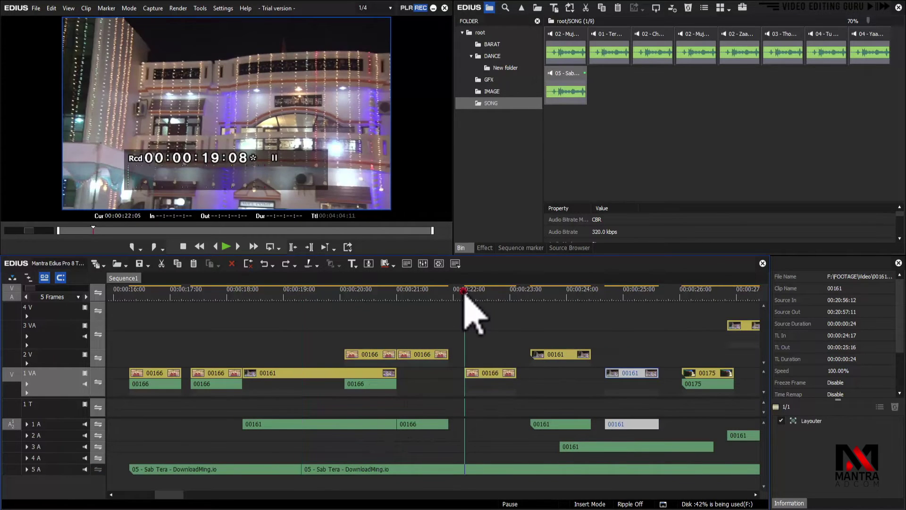
- Set the playhead at 00:00:22:05 and turn sync lock back on for all tracks
click(465, 292)
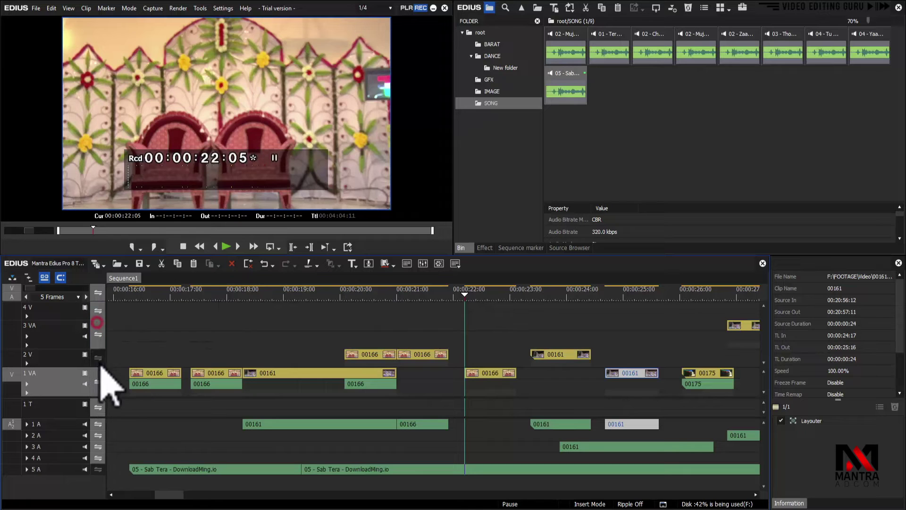
click(99, 293)
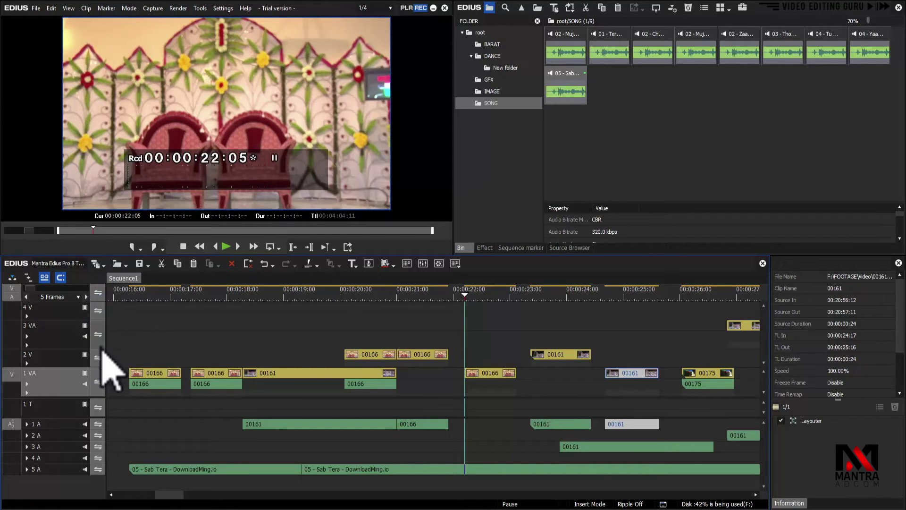
click(98, 381)
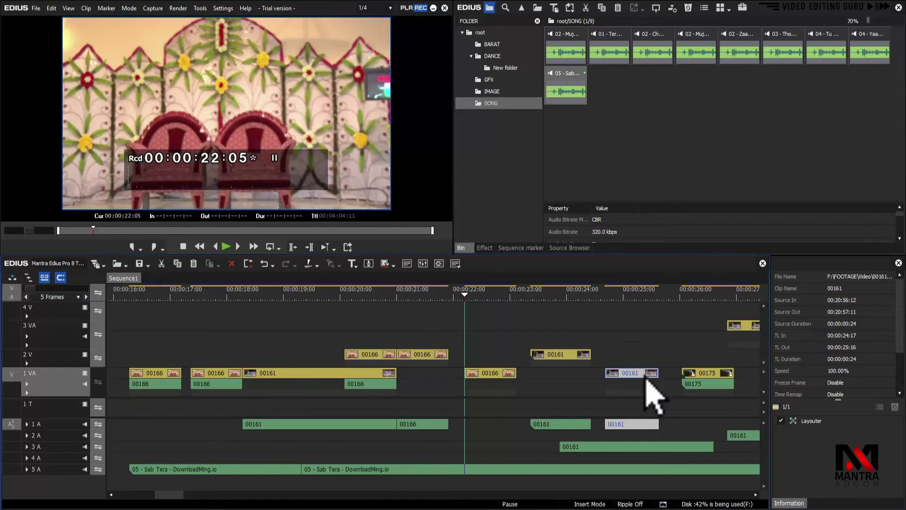
- Move the 00175 clip to 00:00:22:05 on 1 VA, undo it, and repeat the move with sync lock off for 1 VA
drag(705, 374, 488, 373)
key(ctrl+z)
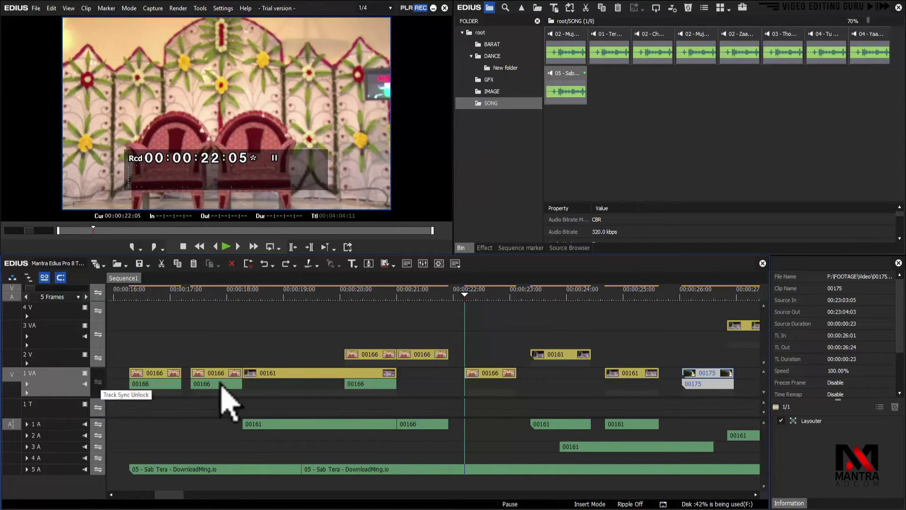
drag(711, 378, 499, 393)
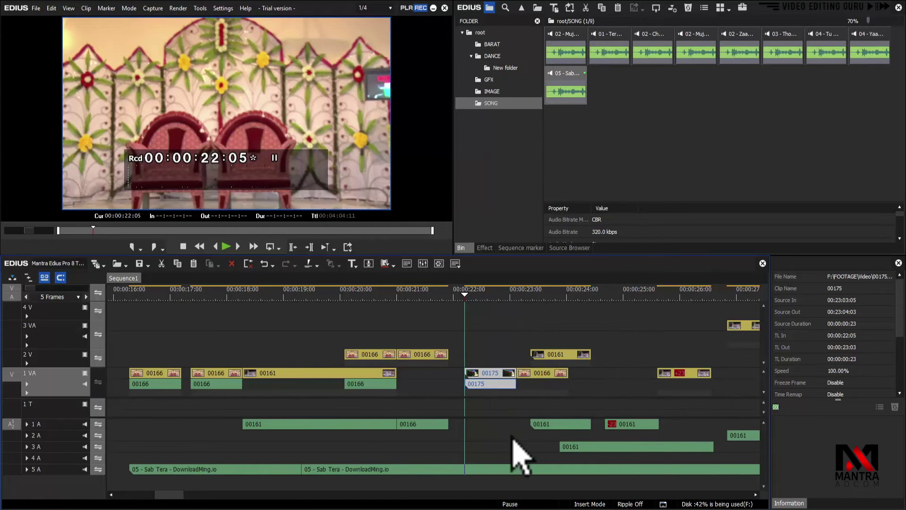
- Toggle sync lock for 1 VA and move the 00161 clip from 00:00:23:09 on 2 V to 00:00:22:05 on 1 VA
click(97, 384)
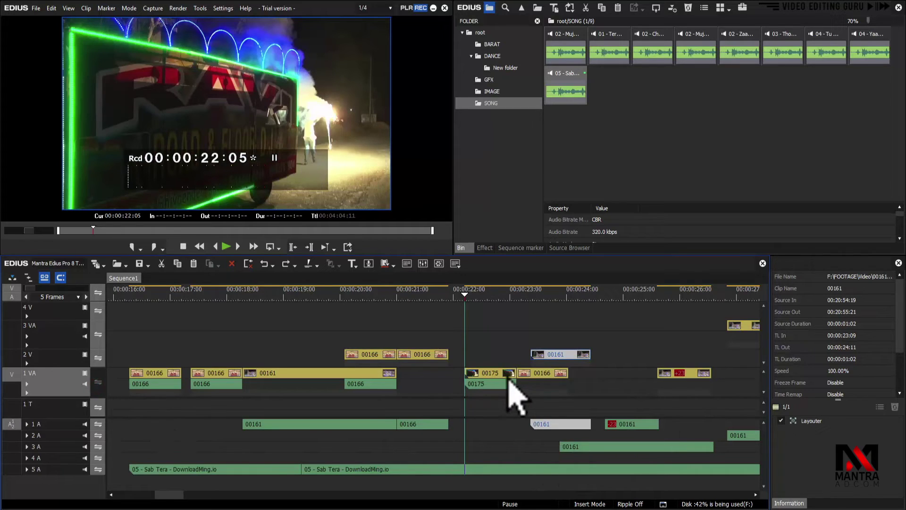
click(98, 382)
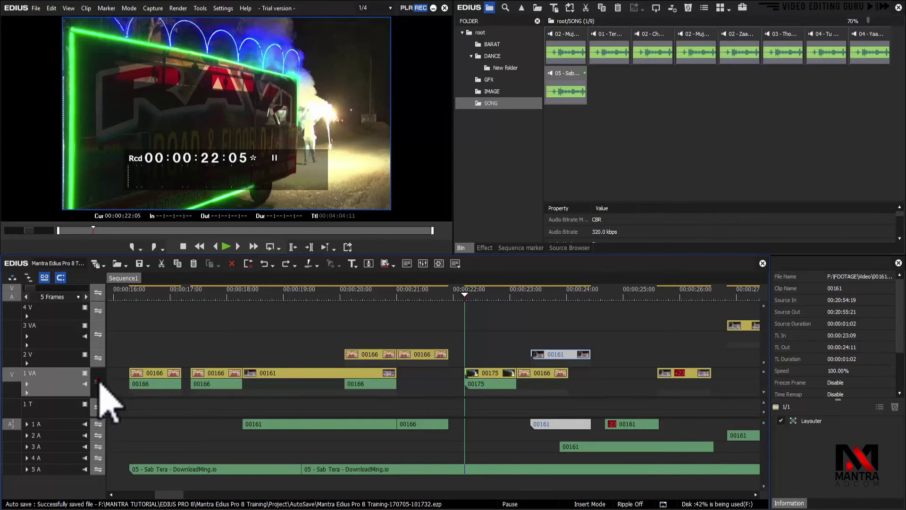
drag(571, 377, 508, 394)
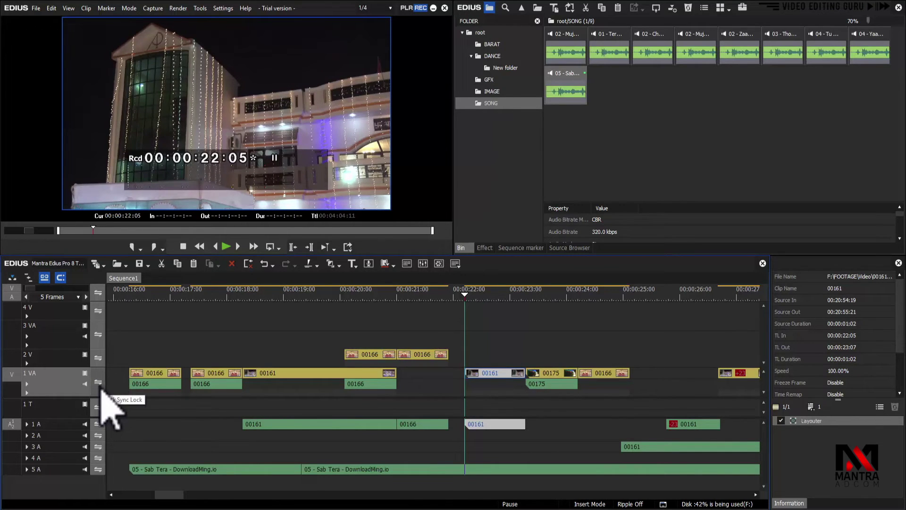
- Move the 00161 clip from 00:00:27:23 on 3 VA to 00:00:23:07 on 1 VA with 1 VA unsynced, and undo it
drag(168, 495, 182, 499)
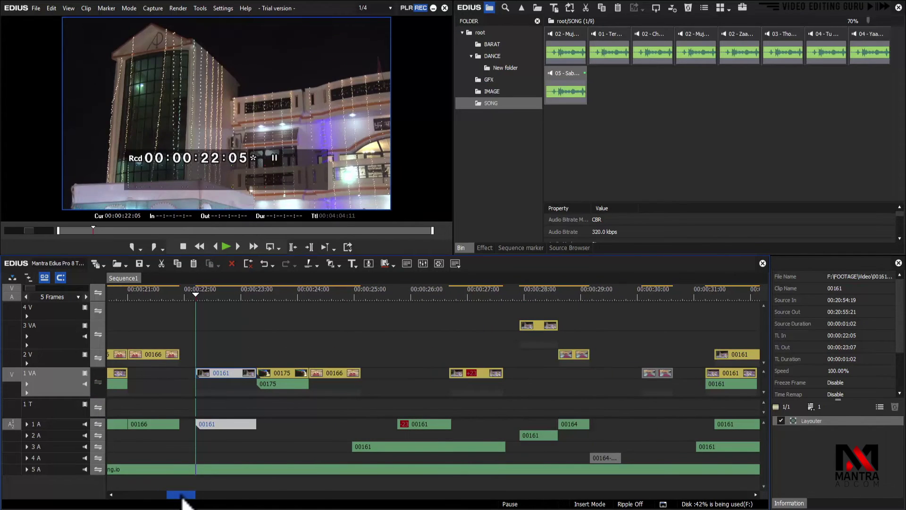
drag(525, 329, 263, 389)
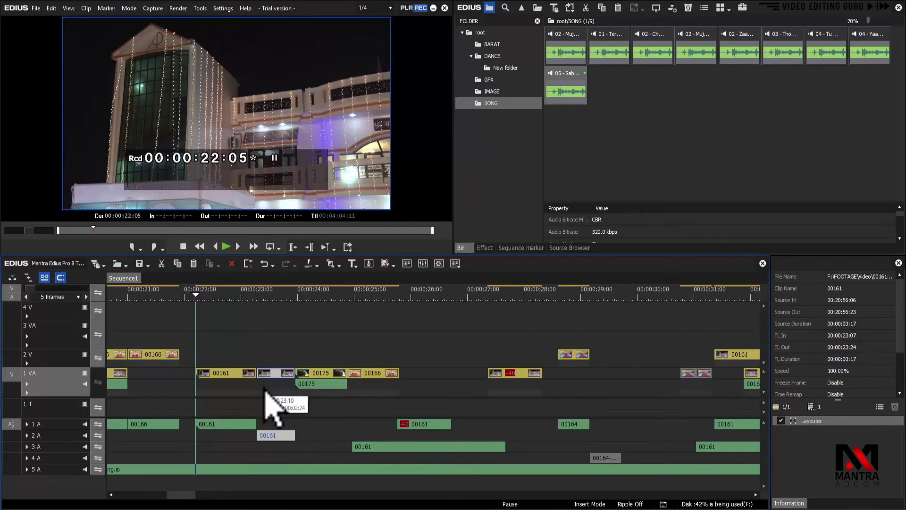
key(ctrl+z)
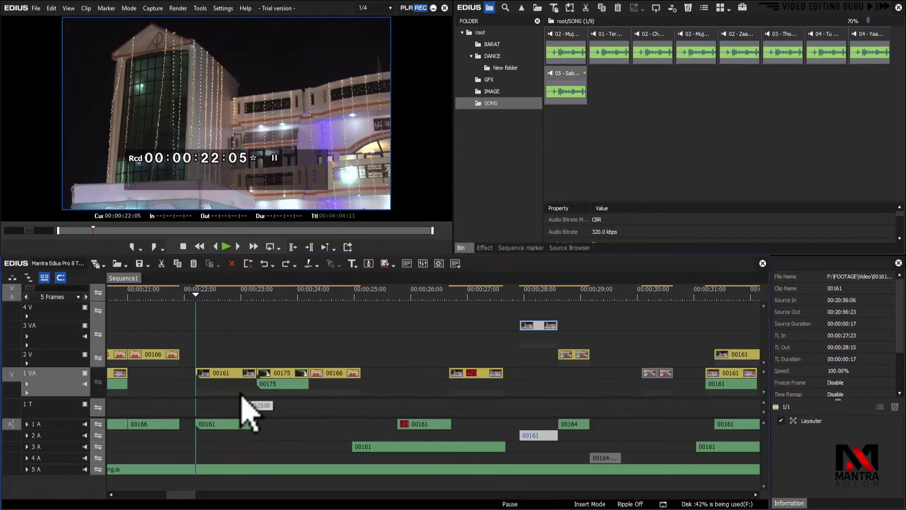
- Move the 00161 clip from 3 VA to 00:00:21:00 on 2 V with 1 VA unsynced, undo it, and repeat the move and undo
scroll(660, 335, up, 3)
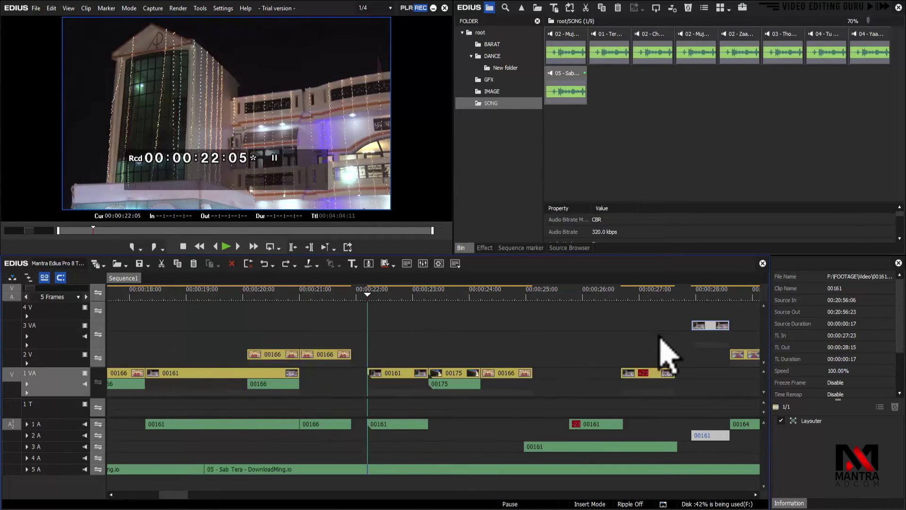
drag(708, 326, 312, 357)
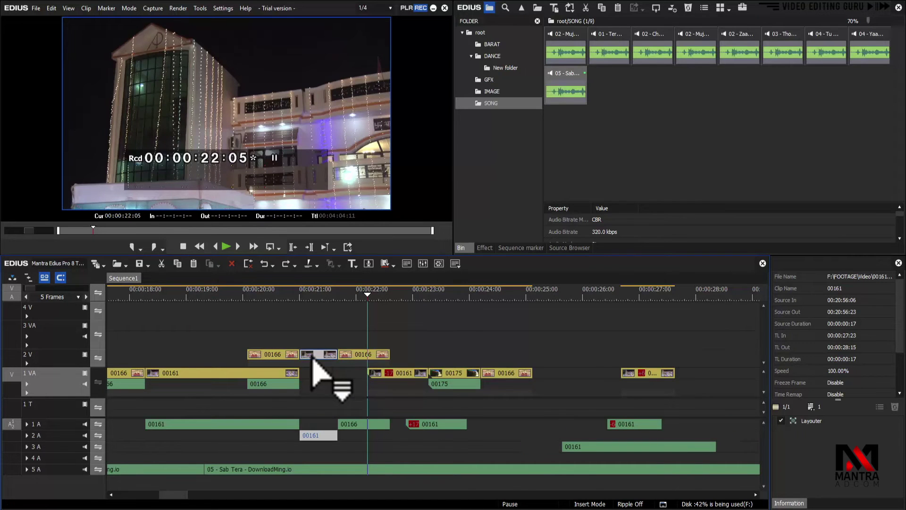
key(ctrl+z)
drag(706, 327, 318, 364)
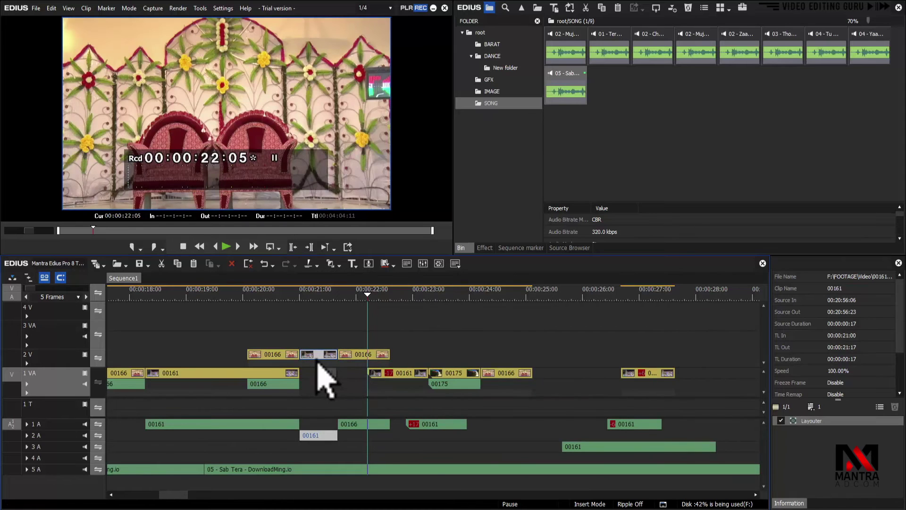
key(ctrl+z)
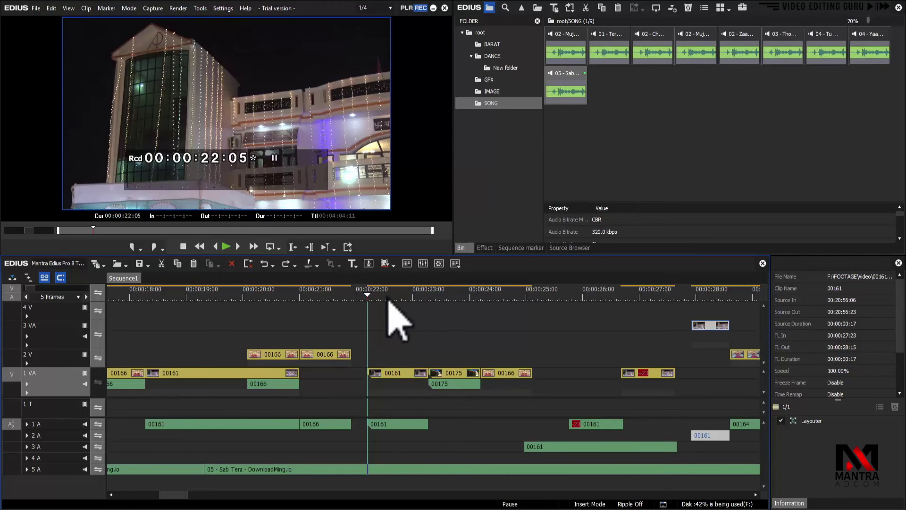
drag(176, 496, 189, 500)
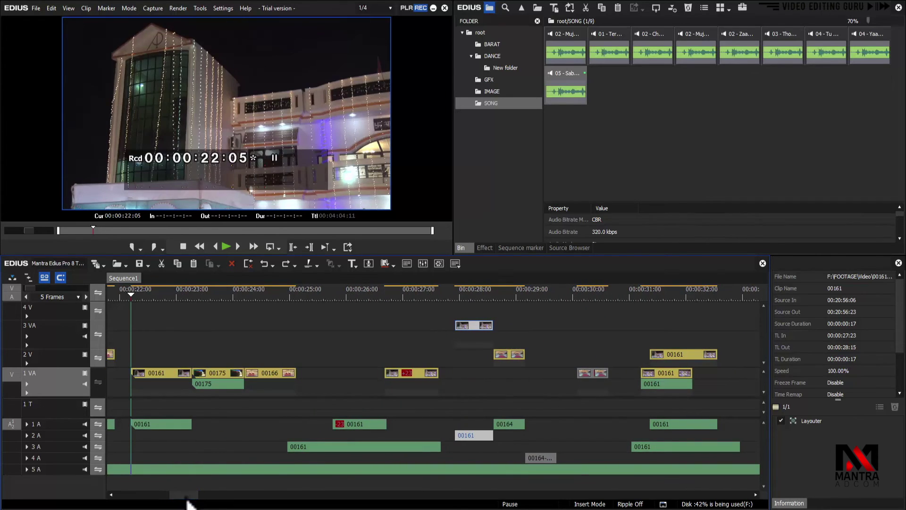